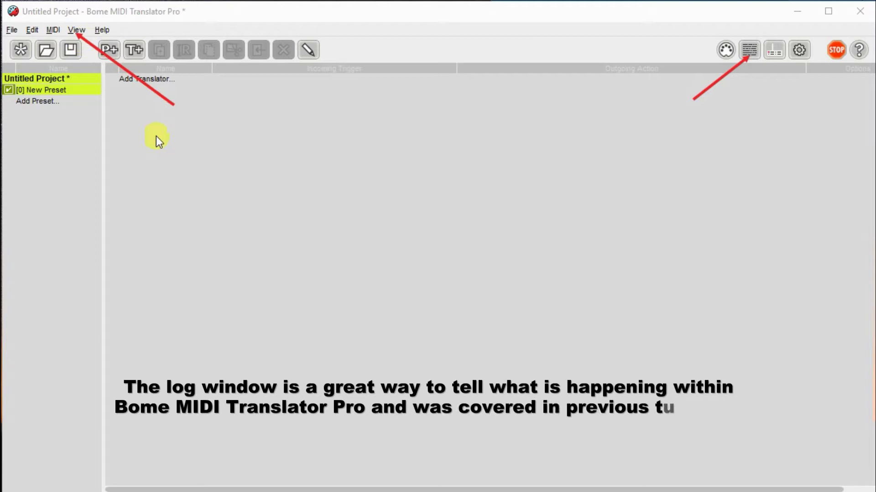
- Toggle the Log Window off, then dock it below the translator list again via View > Log Window
left_click(749, 50)
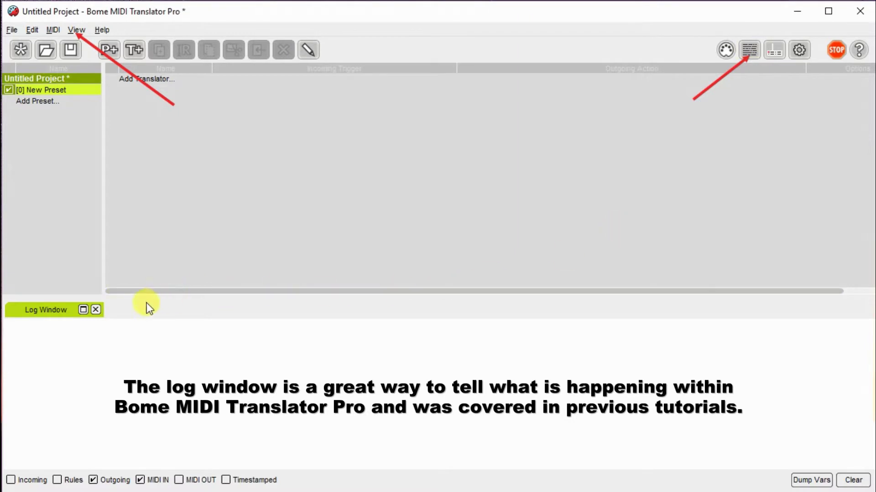
left_click(95, 310)
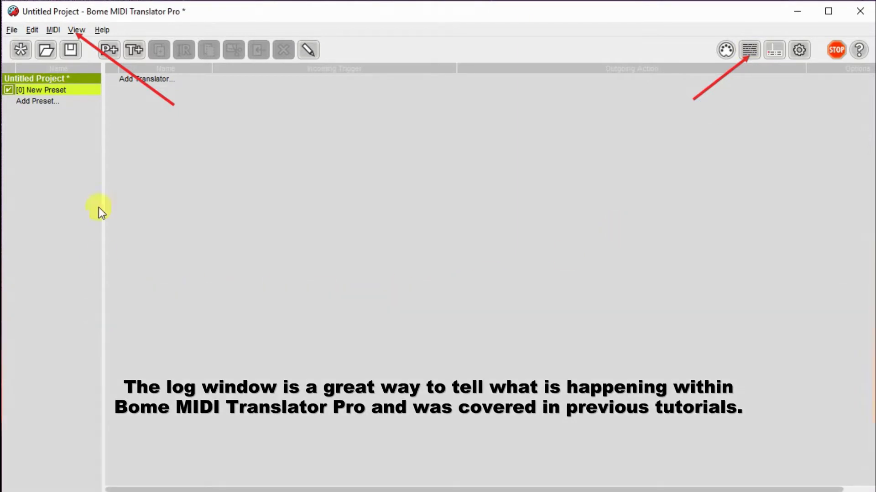
left_click(73, 29)
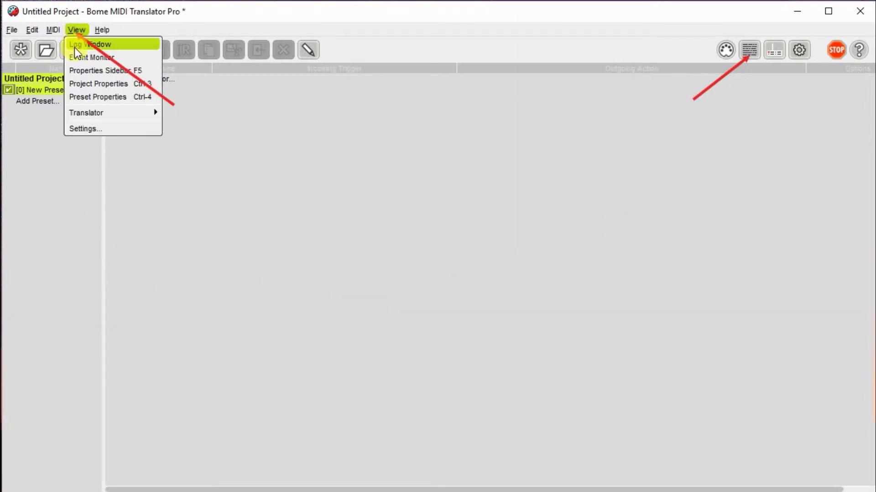
left_click(75, 45)
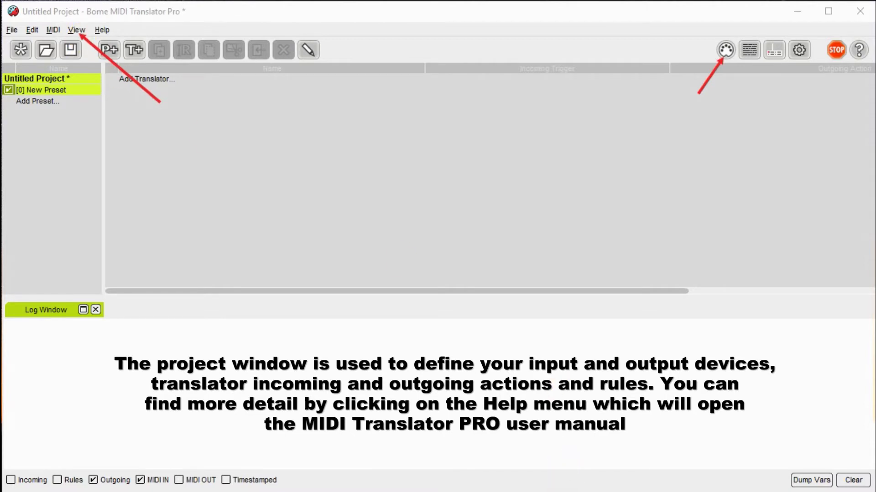
- In Project Properties, tick Midi Fighter Twister under MIDI INPUT so its port opens
left_click(80, 30)
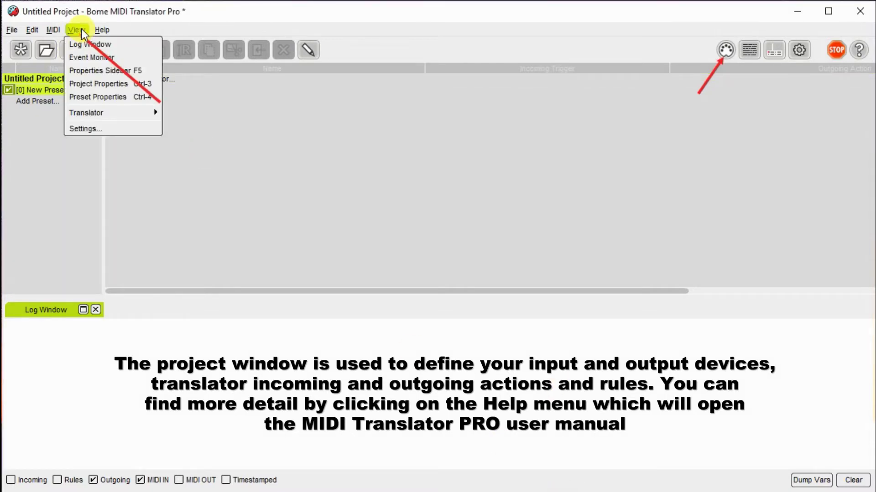
left_click(88, 89)
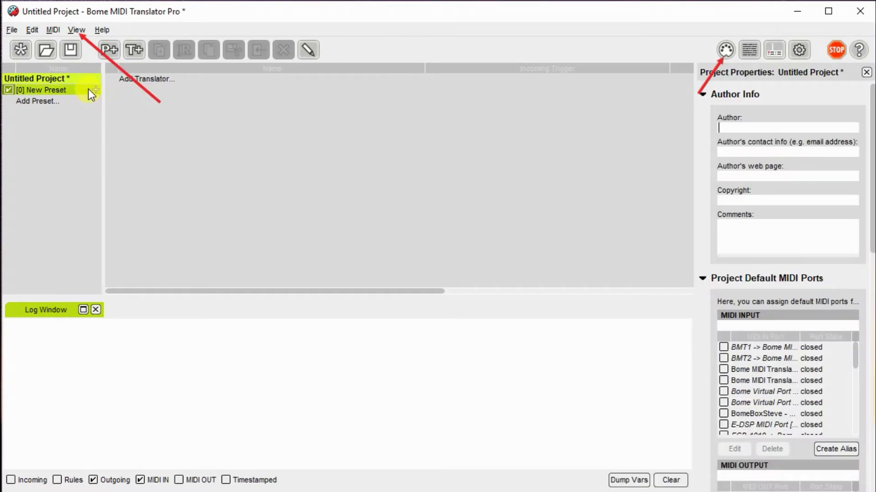
left_click(89, 89)
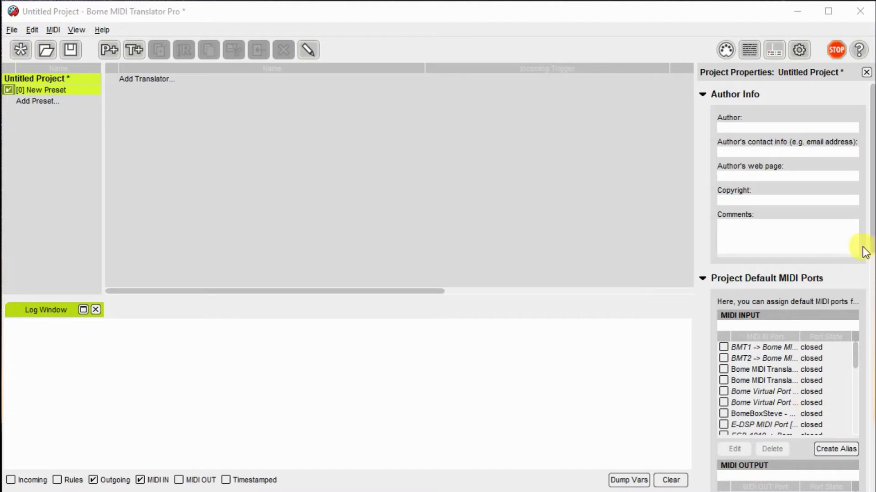
scroll(853, 280, "down", 1)
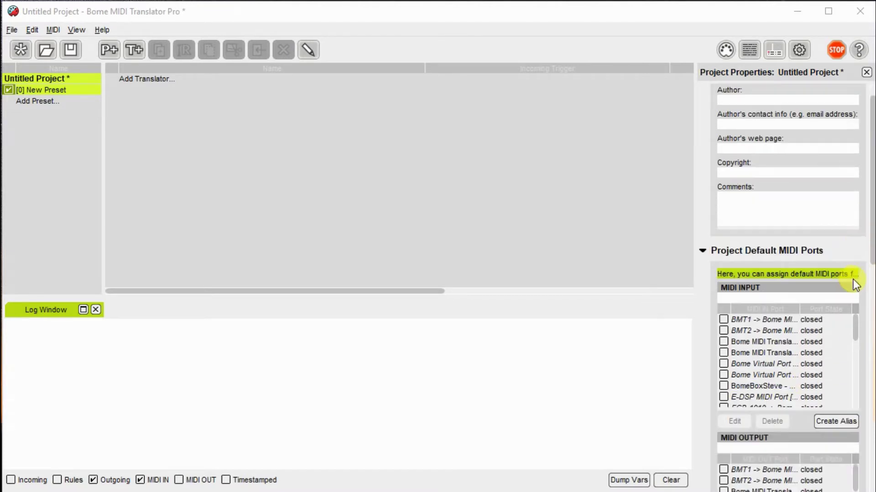
scroll(853, 283, "down", 1)
scroll(826, 322, "down", 2)
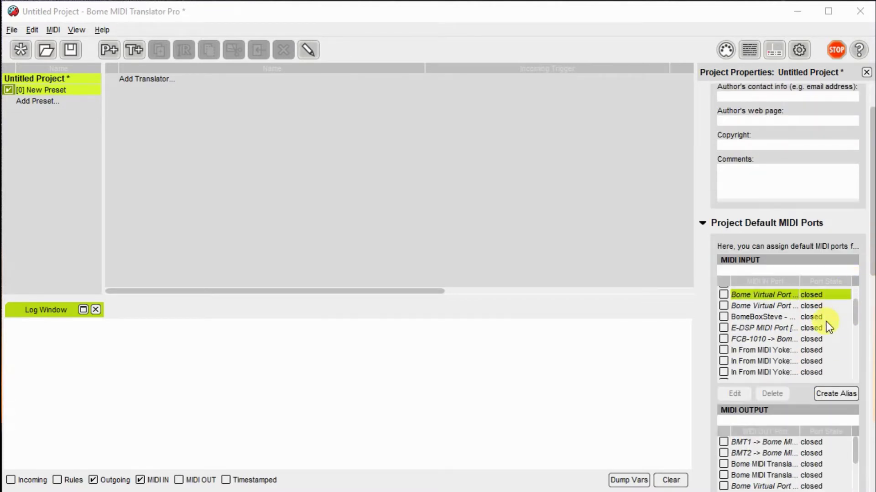
scroll(816, 324, "down", 3)
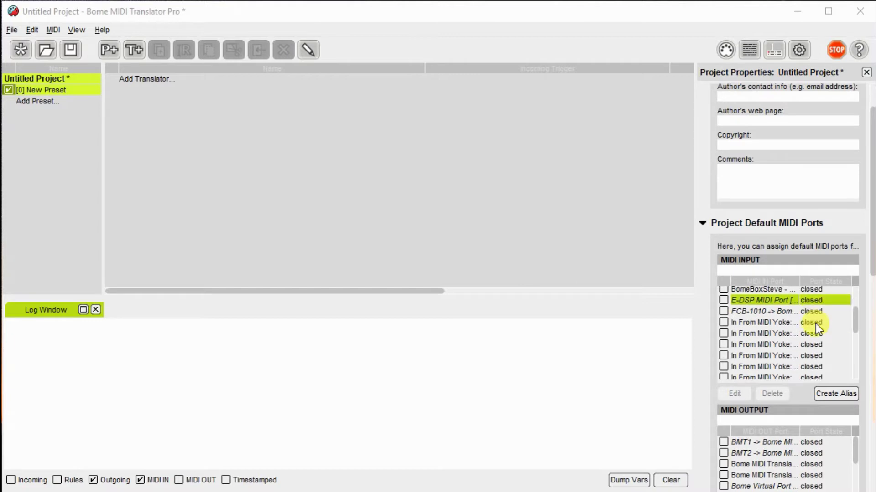
scroll(816, 324, "down", 5)
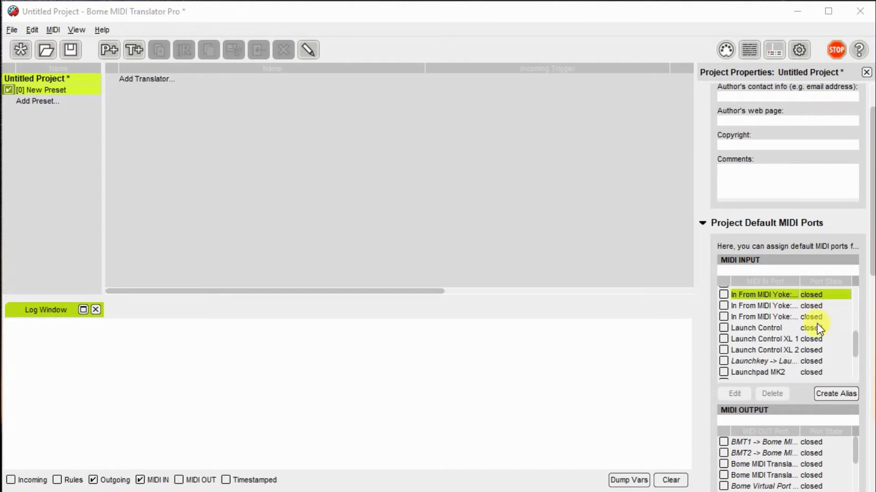
scroll(816, 323, "down", 2)
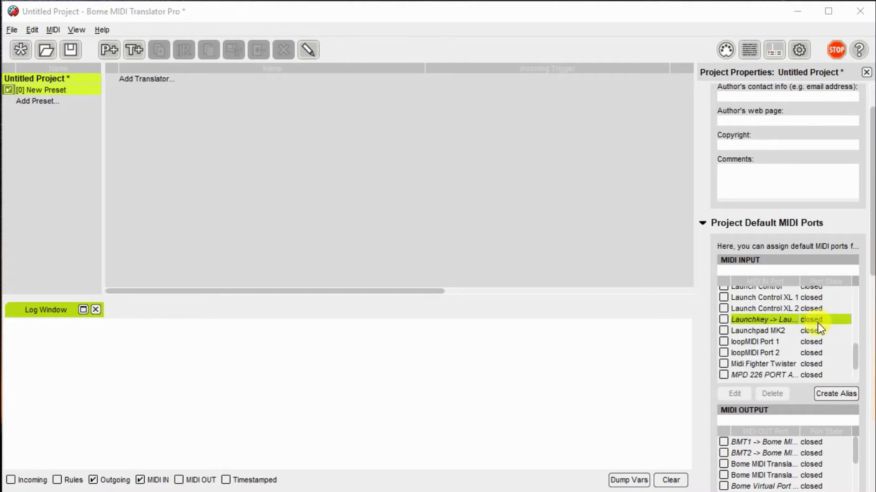
left_click(724, 365)
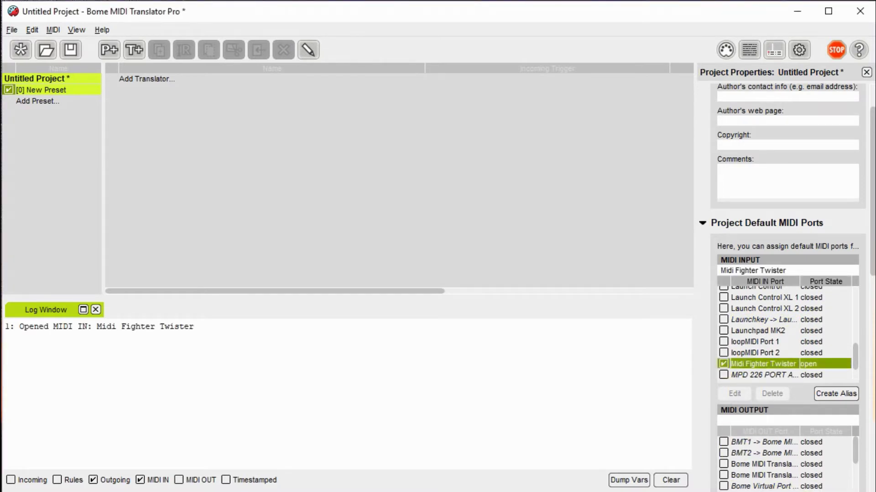
mouse_move(649, 364)
left_mouse_down()
mouse_move(685, 371)
mouse_move(705, 362)
left_mouse_up()
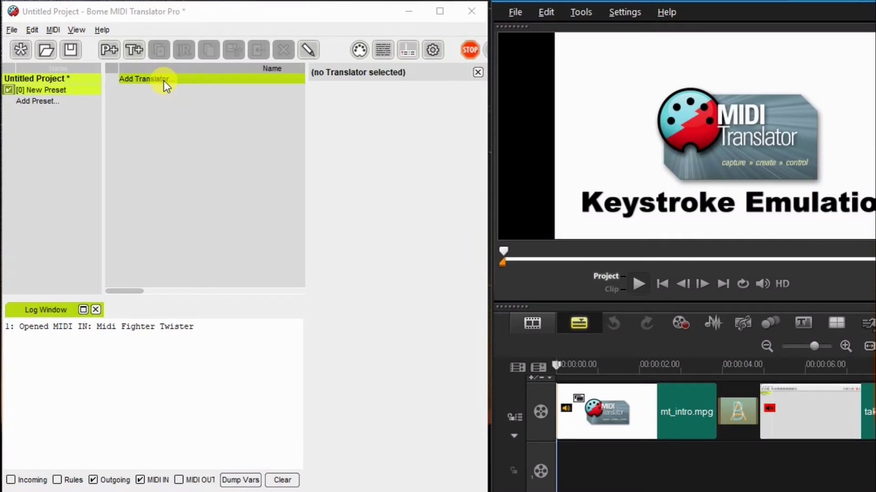
- Add a translator triggered by the captured Control Change ch. 1, CC#63, value 65
left_click(163, 81)
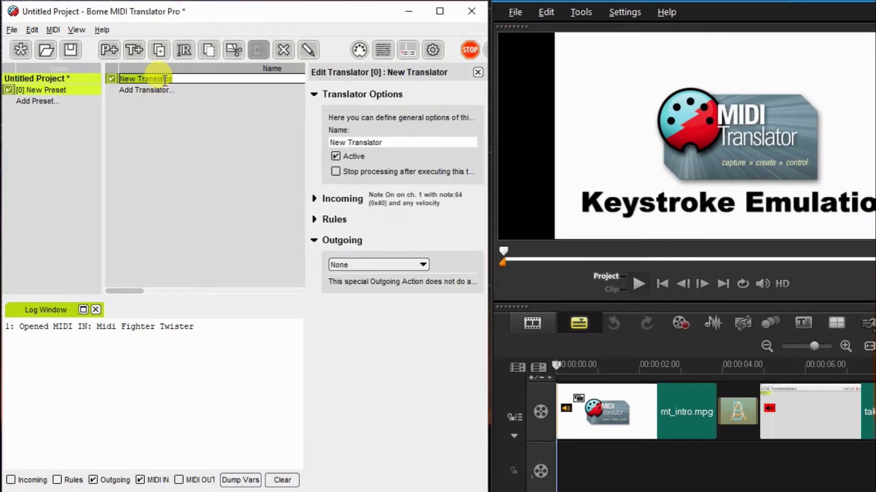
left_click(348, 205)
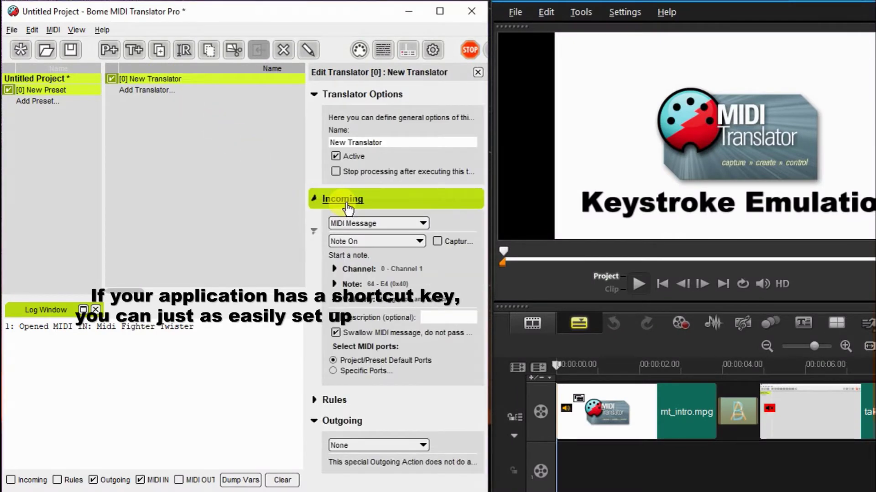
left_click(437, 242)
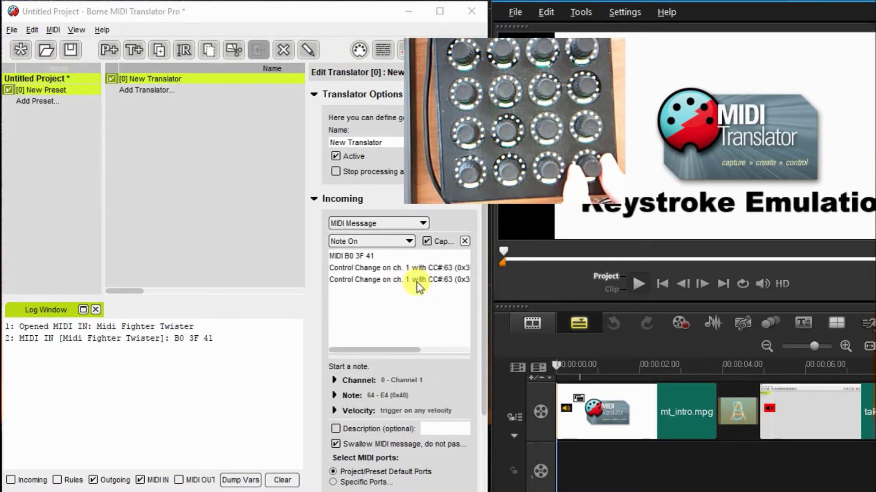
left_click(418, 270)
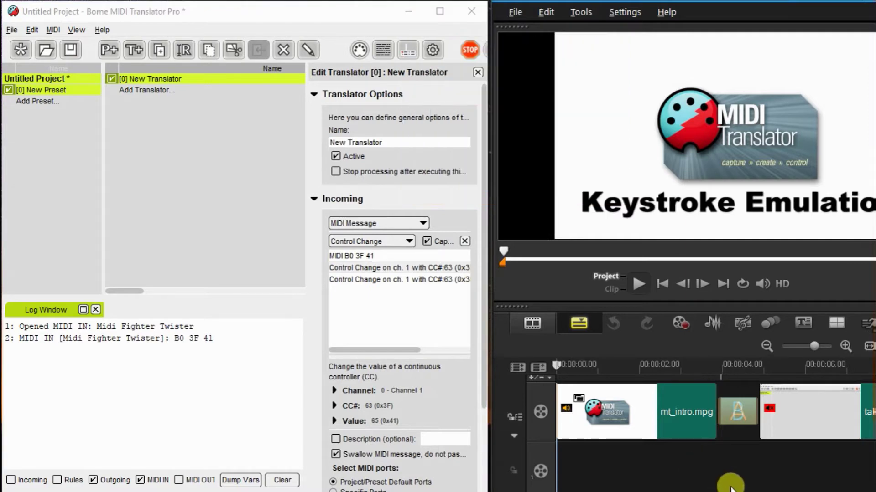
- Widen the translator window over the video editor
left_click(669, 429)
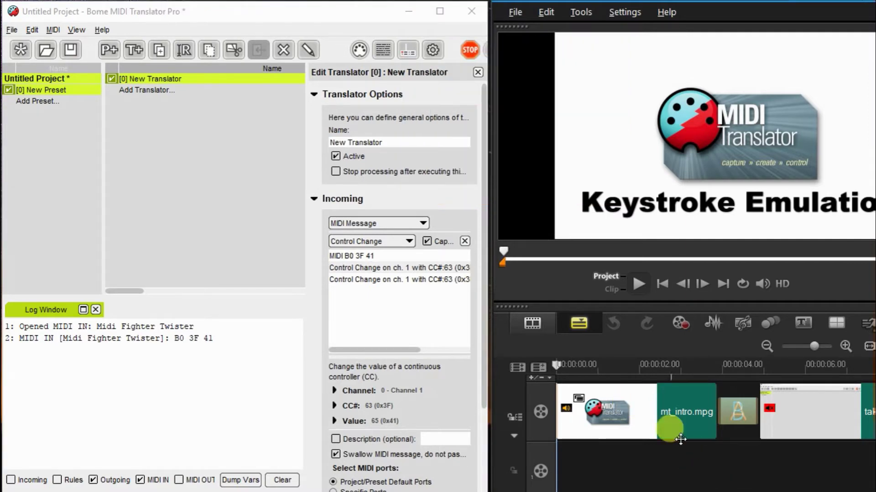
left_click(487, 306)
left_click_drag(488, 306, 682, 391)
left_click_drag(504, 270, 333, 249)
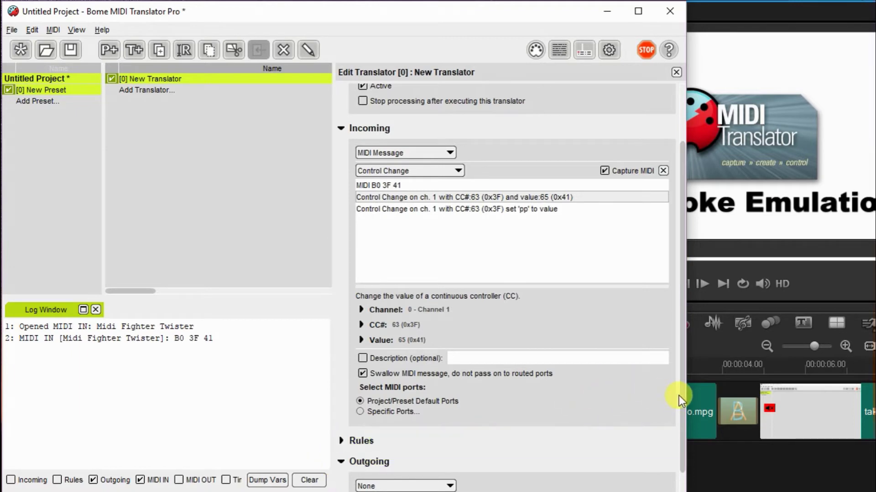
- Set New Translator's outgoing action to an injected left Mouse Button Click on the editor's zoom-in control
left_click(342, 463)
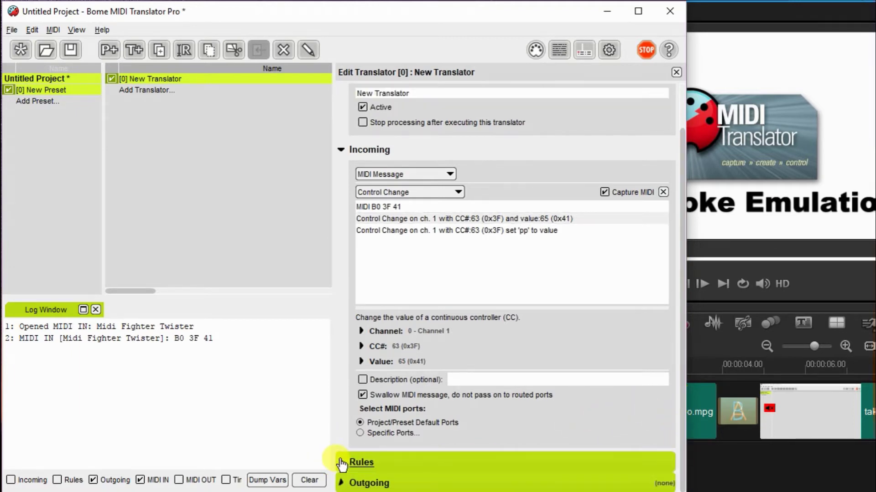
left_click(343, 150)
left_click(342, 241)
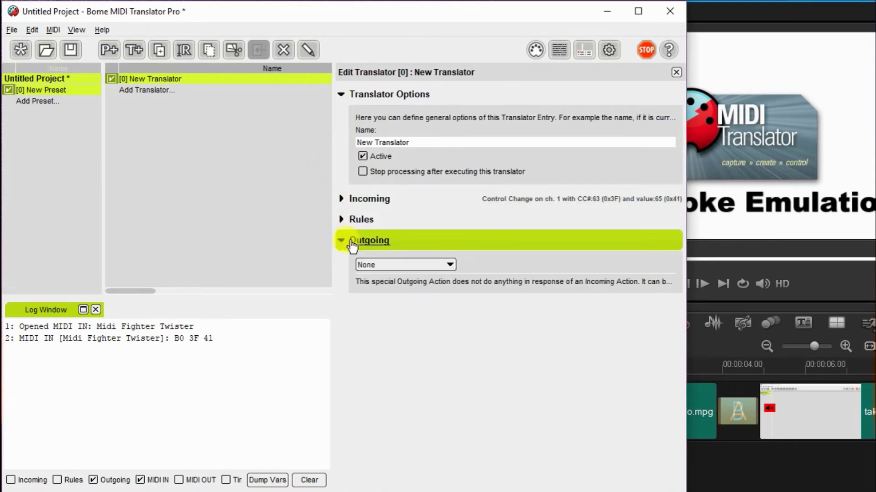
left_click(450, 266)
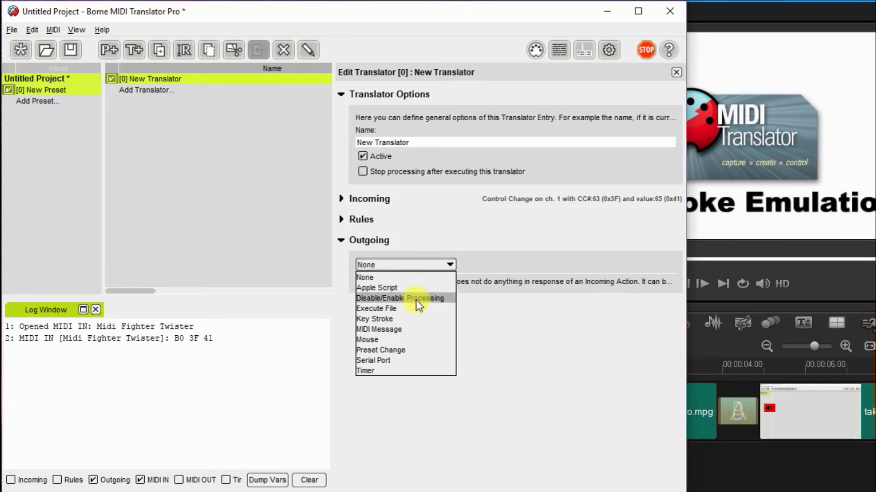
left_click(408, 340)
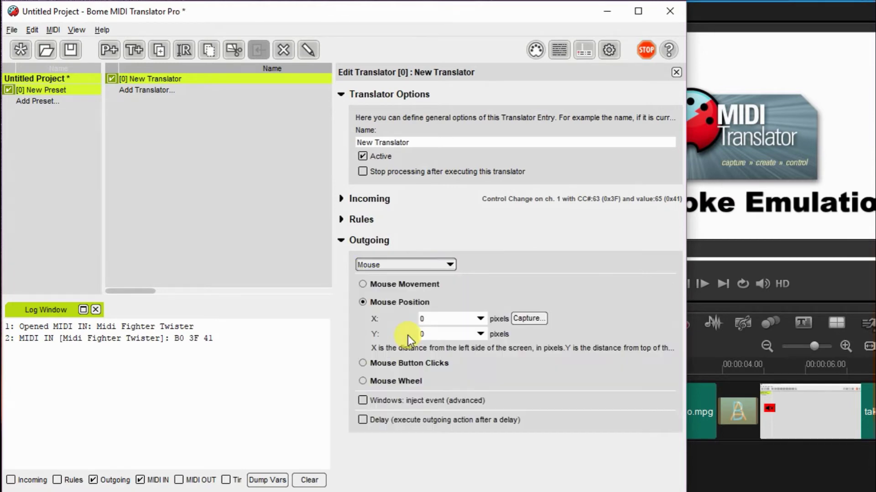
left_click(365, 363)
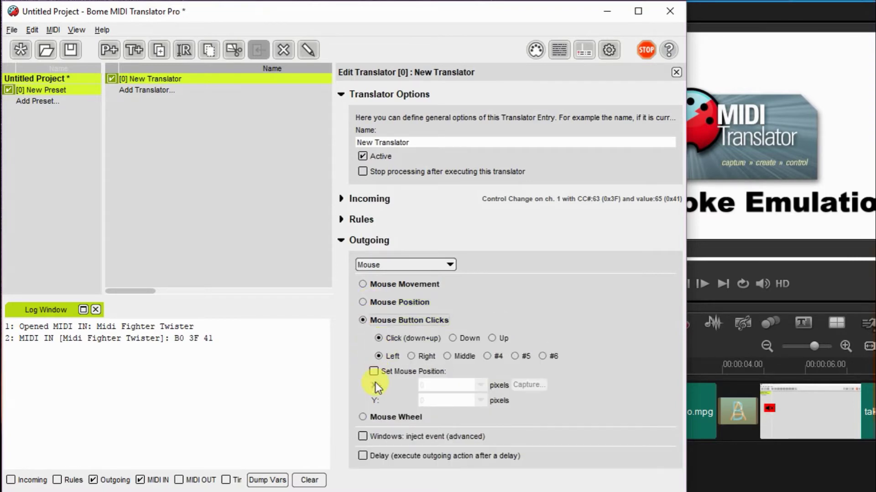
left_click(362, 437)
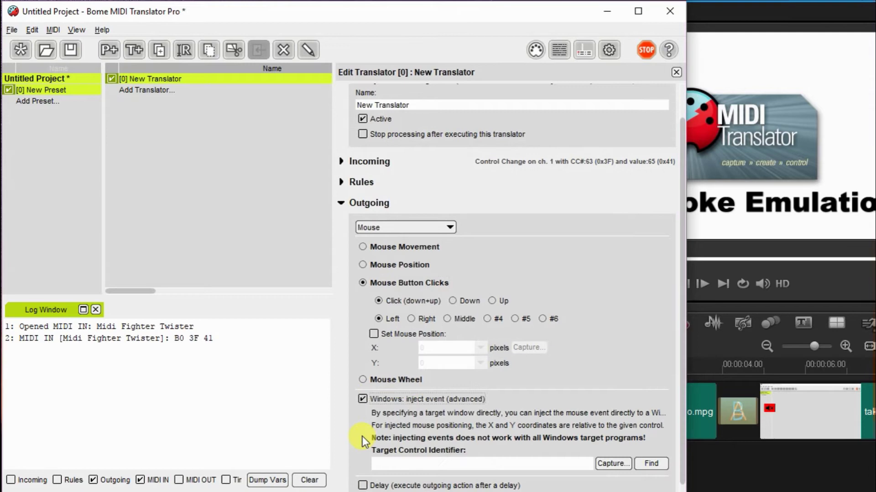
left_click(614, 465)
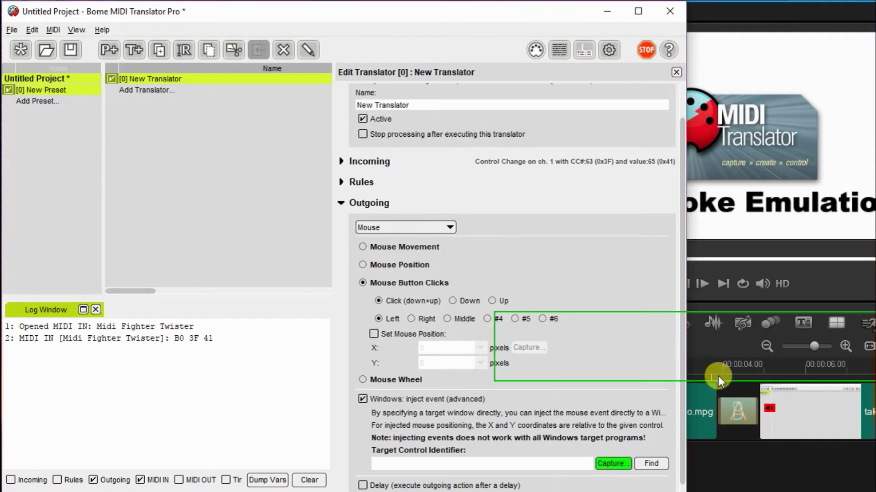
left_click(842, 345)
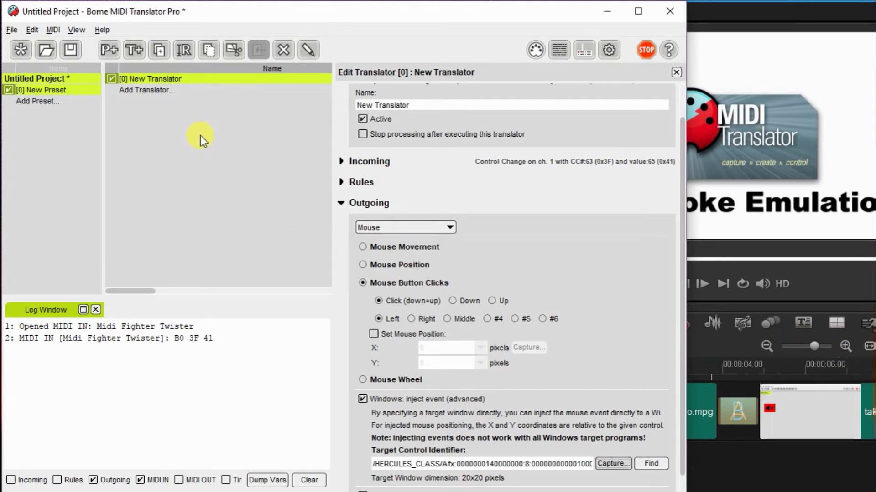
- Add a second translator triggered by the captured Control Change ch. 1, CC#63, value 63
double_click(146, 89)
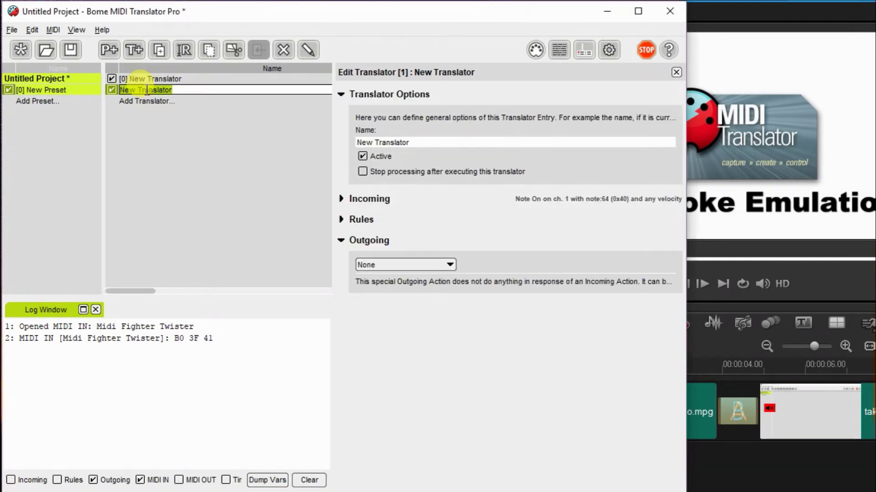
left_click(351, 198)
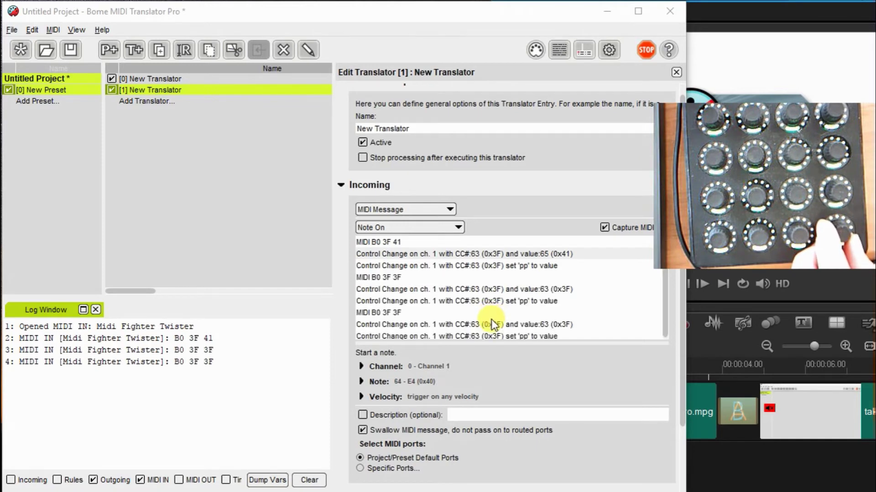
left_click(492, 324)
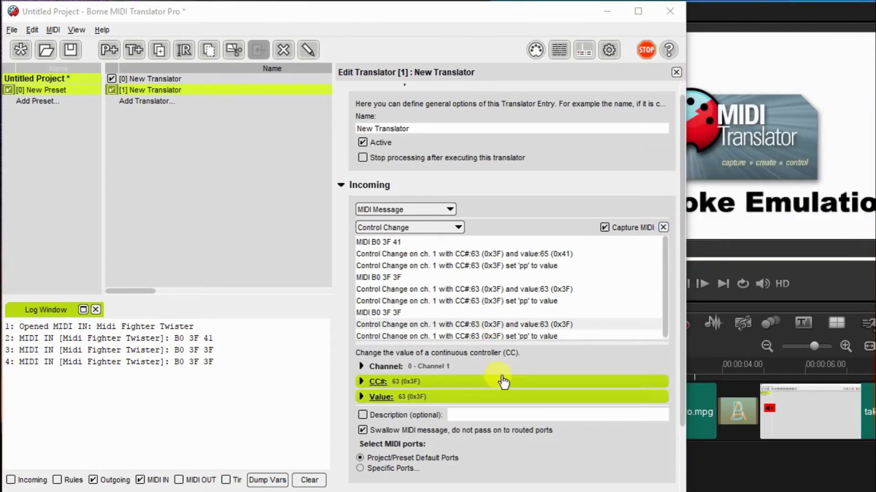
left_click(340, 185)
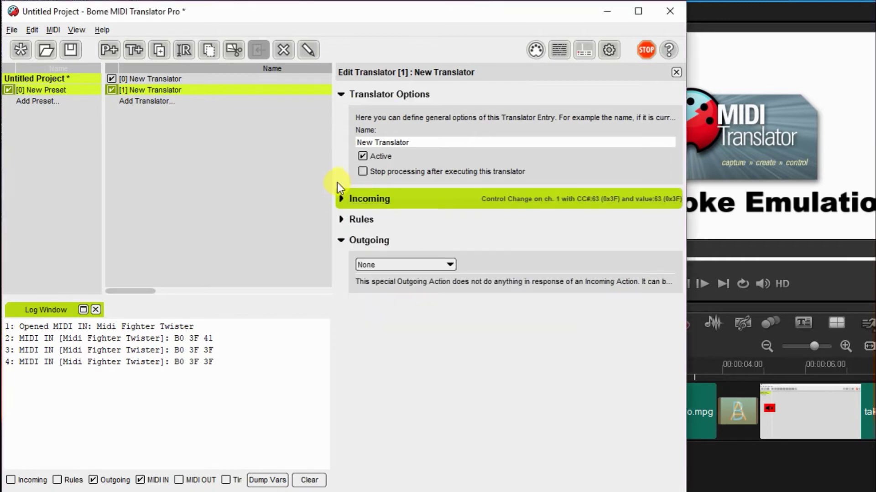
- Set the second translator's outgoing action to an injected left Mouse Button Click on the zoom-out control
left_click(448, 266)
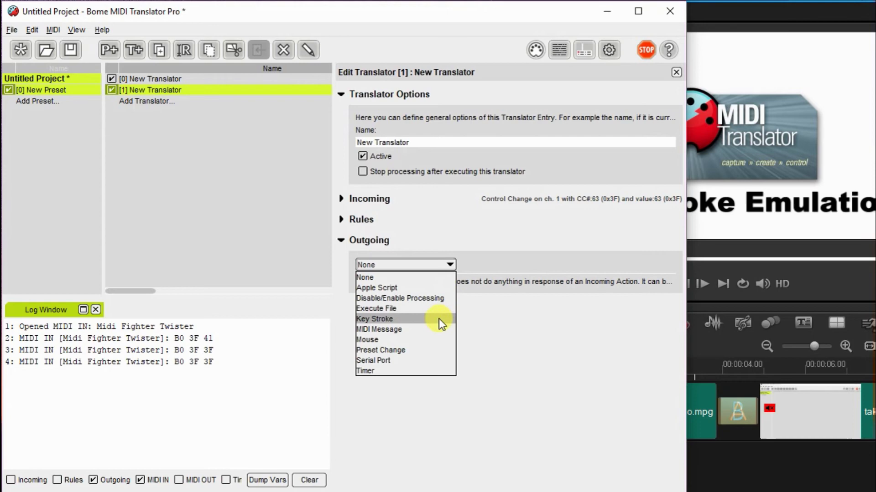
left_click(437, 338)
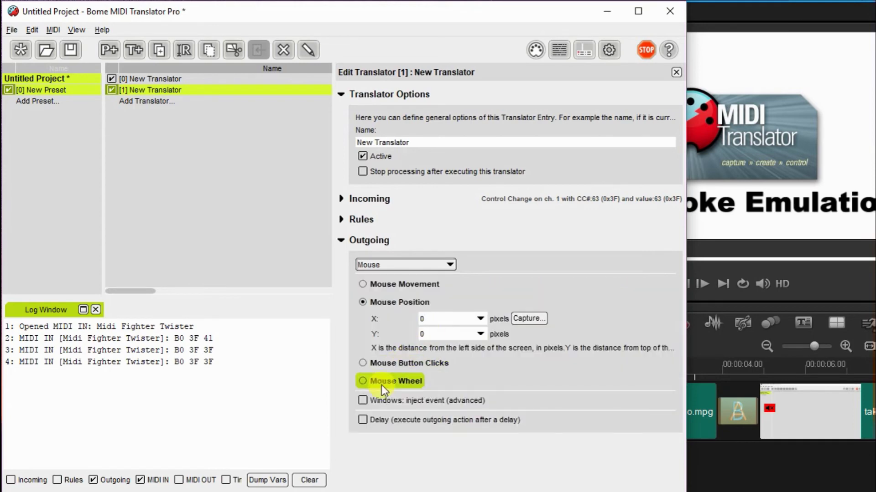
left_click(363, 364)
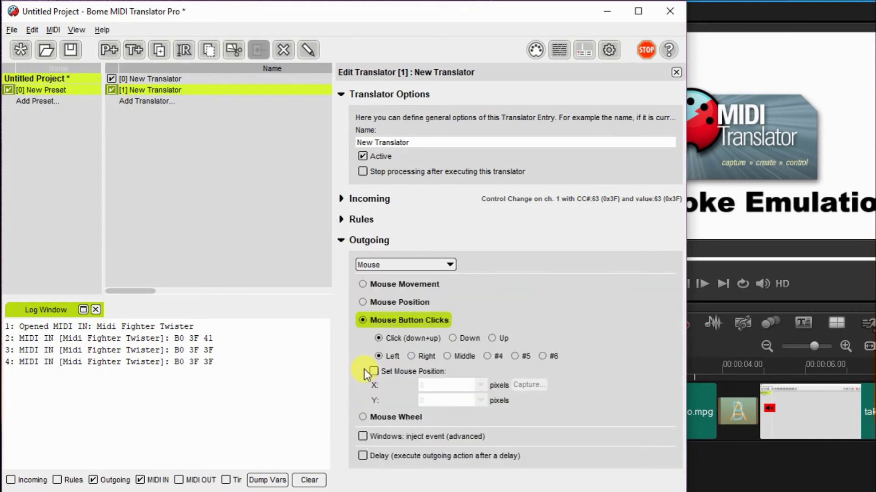
left_click(363, 436)
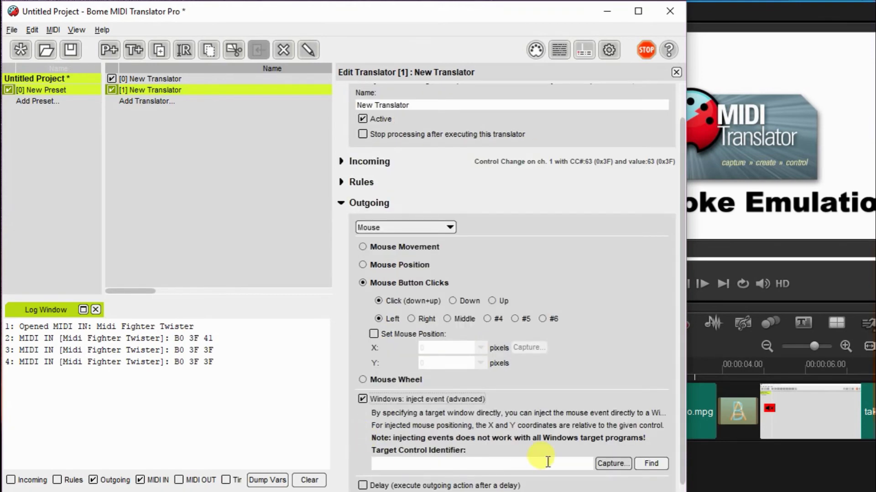
left_click(600, 464)
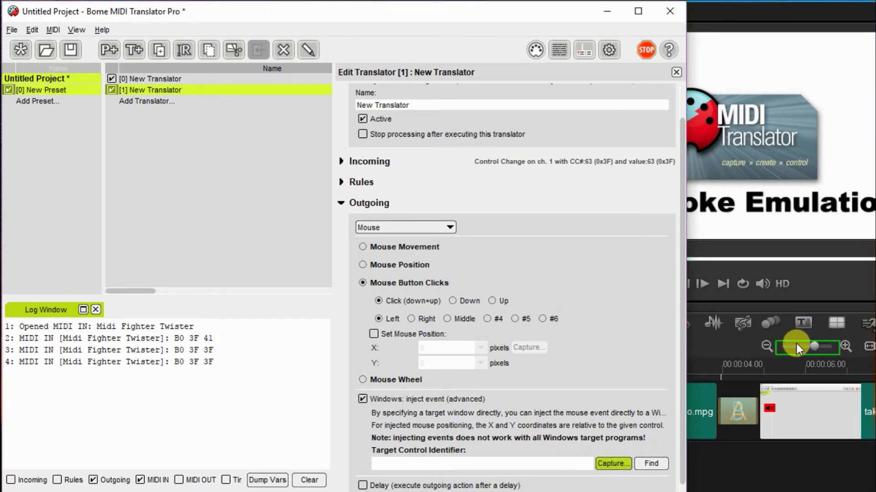
left_click(768, 343)
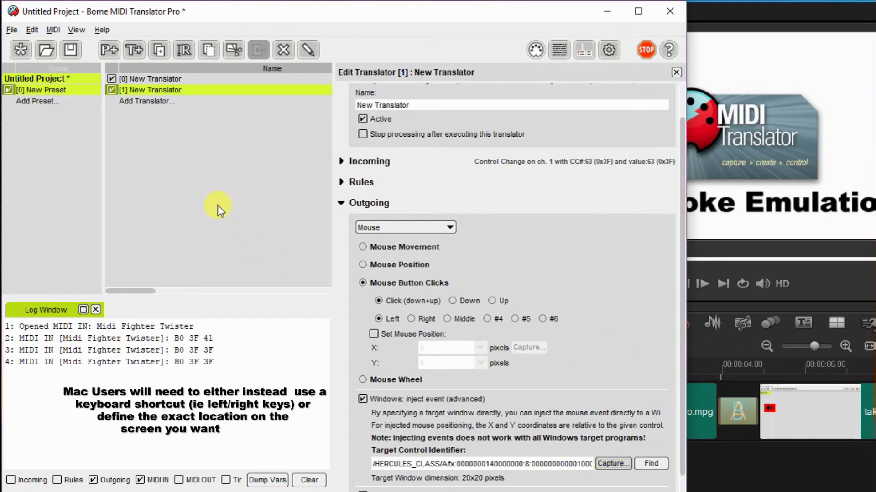
- Rename translator [0] to 'Zoom In'
left_click_drag(166, 98, 163, 80)
left_click(162, 80)
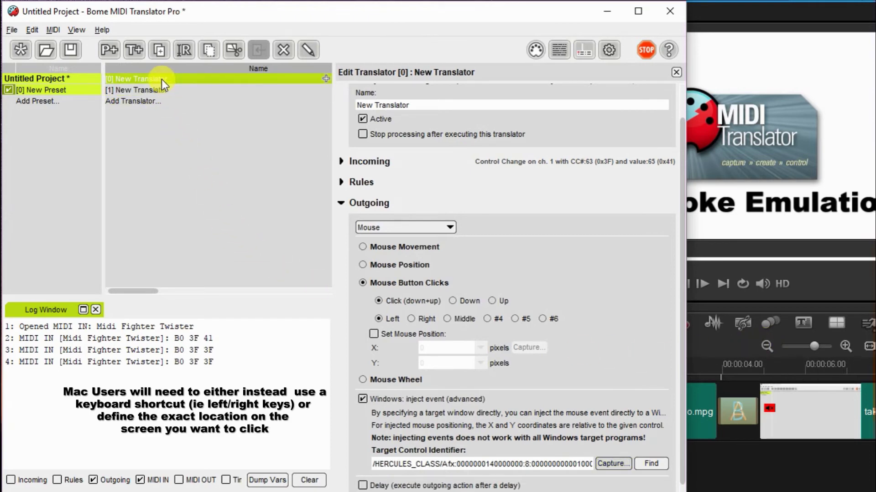
left_click(160, 78)
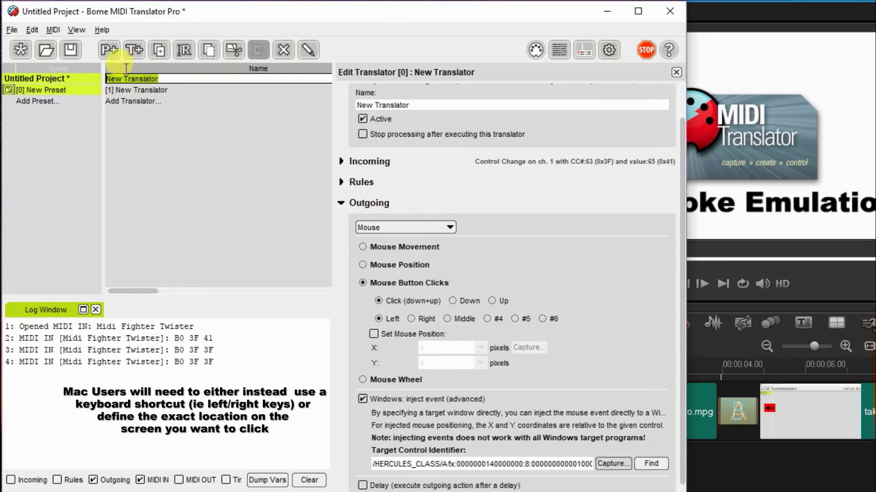
key("BackSpace")
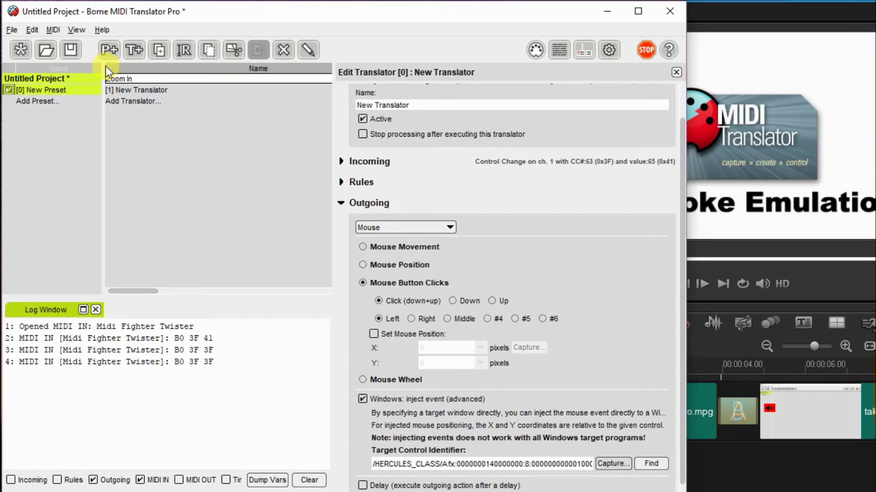
type("Zoom In")
left_click(125, 91)
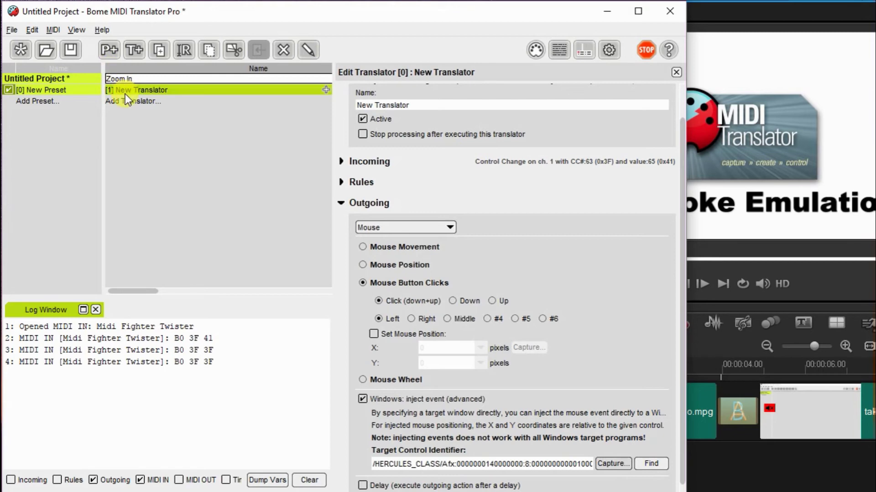
- Rename translator [1] to 'Zoom Out'
left_click(127, 89)
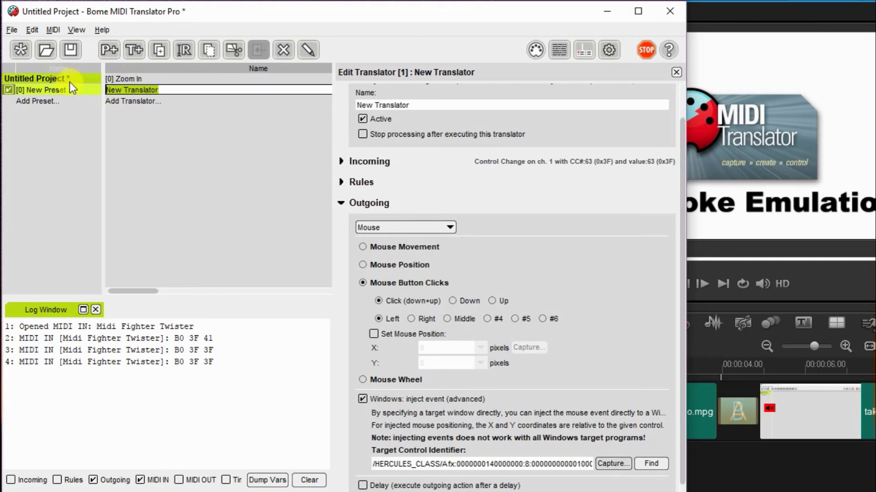
key("BackSpace")
type("Zoom Out")
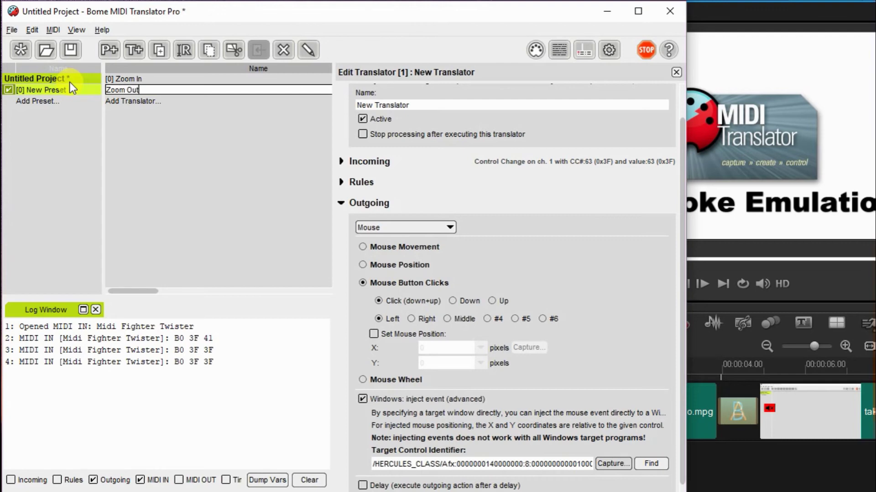
key("Return")
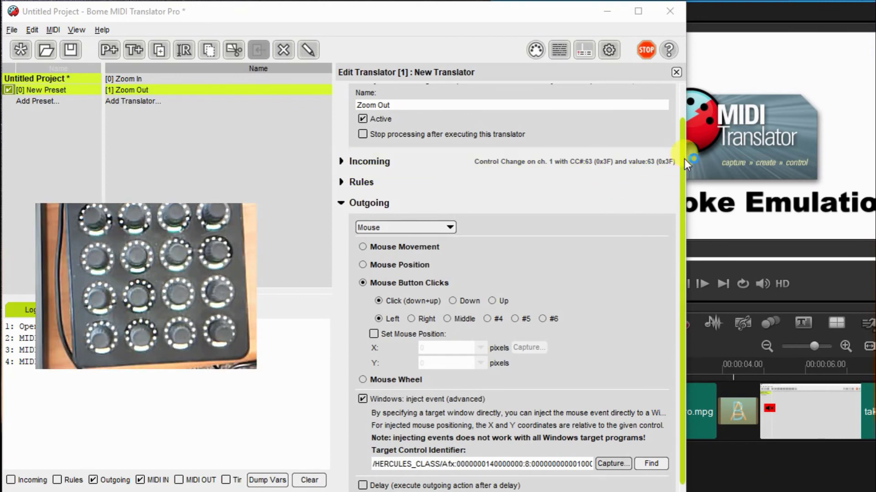
- Narrow the Bome window to reveal the VideoStudio timeline for testing the knob
left_click_drag(683, 156, 513, 141)
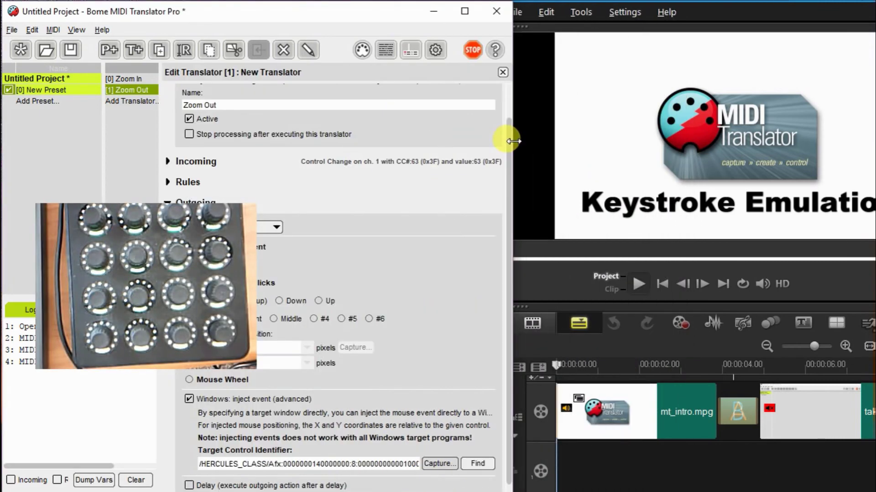